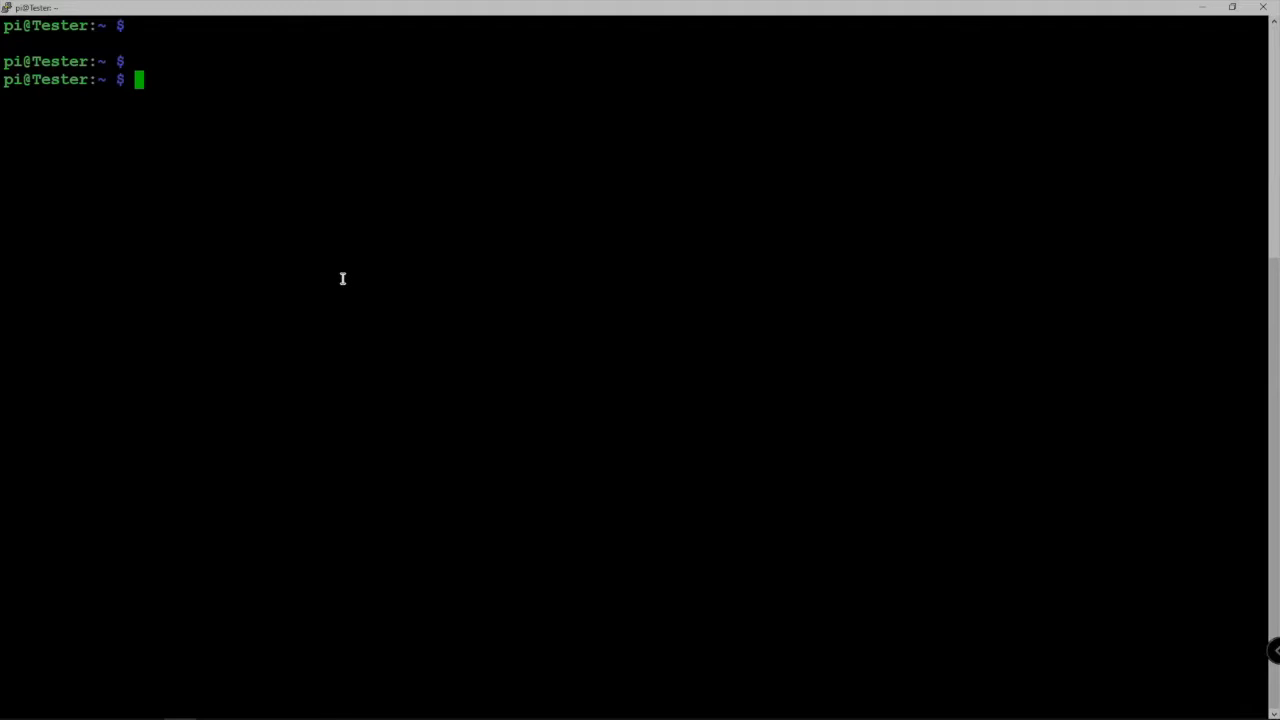
{"action": "type", "text": "nan"}
{"action": "type", "text": "o "}
{"action": "type", "text": "test"}
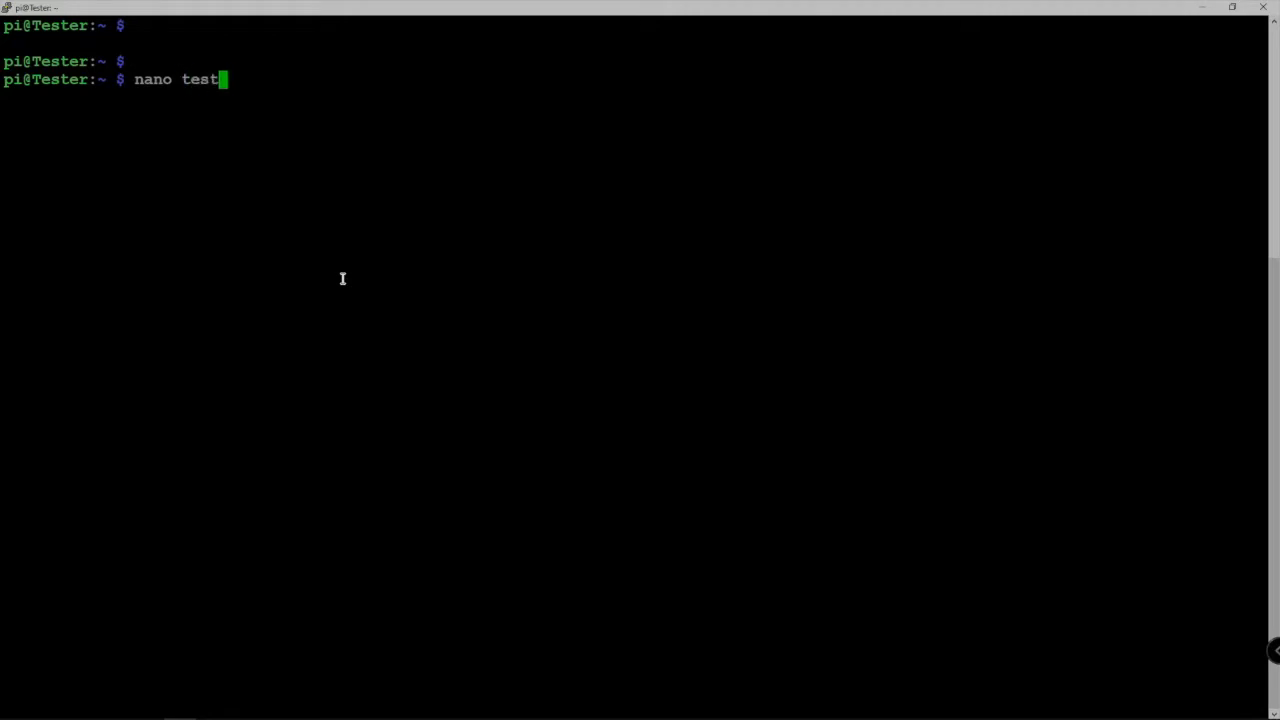
{"action": "type", "text": ".p"}
{"action": "type", "text": "y"}
Run nano test.py so the tkinter countdown script opens in the editor.
{"action": "key", "text": "Return"}
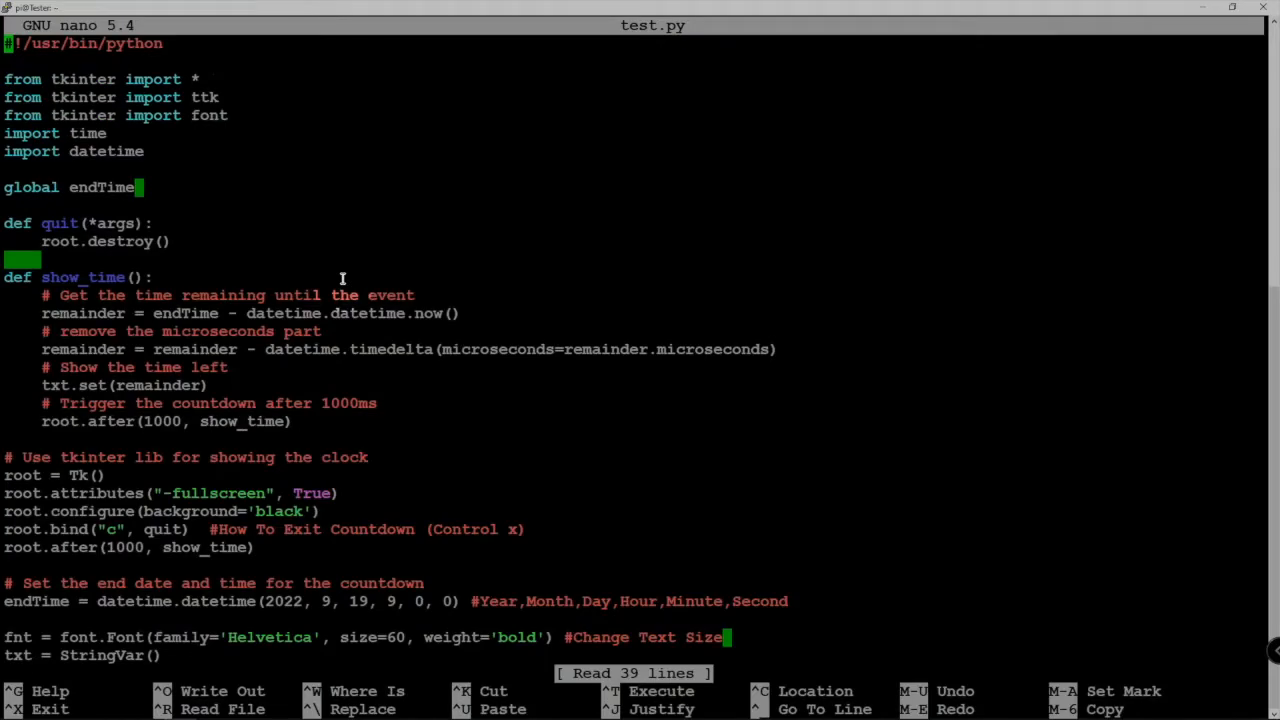
{"action": "key", "text": "Down"}
{"action": "key", "text": "Down"}
{"action": "key", "text": "Down"}
{"action": "key", "text": "Down"}
{"action": "key", "text": "Down"}
{"action": "key", "text": "Down"}
{"action": "key", "text": "Down"}
{"action": "key", "text": "Down"}
{"action": "key", "text": "Down"}
{"action": "key", "text": "Down"}
{"action": "key", "text": "Down"}
{"action": "key", "text": "Down"}
{"action": "key", "text": "Down"}
{"action": "key", "text": "Down"}
{"action": "key", "text": "Down"}
{"action": "key", "text": "Down"}
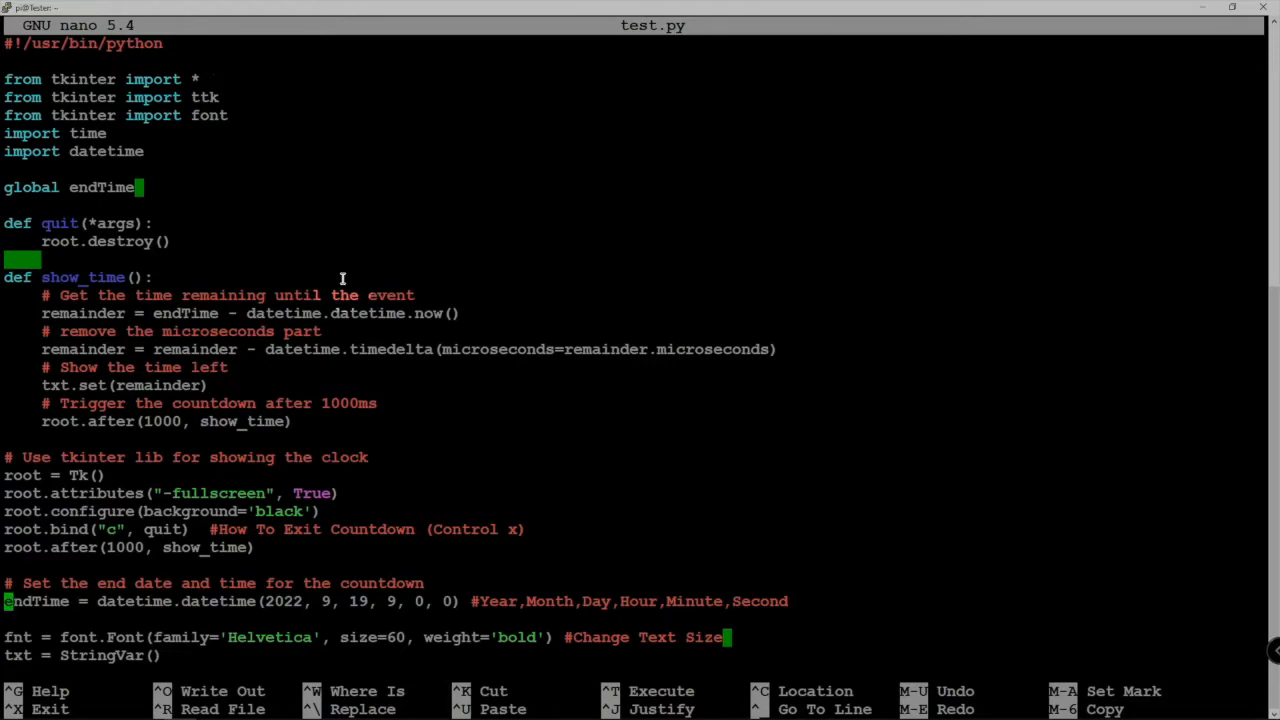
{"action": "key", "text": "Down"}
{"action": "key", "text": "Down"}
{"action": "key", "text": "Down"}
{"action": "key", "text": "Down"}
{"action": "key", "text": "Down"}
{"action": "key", "text": "Down"}
{"action": "key", "text": "Down"}
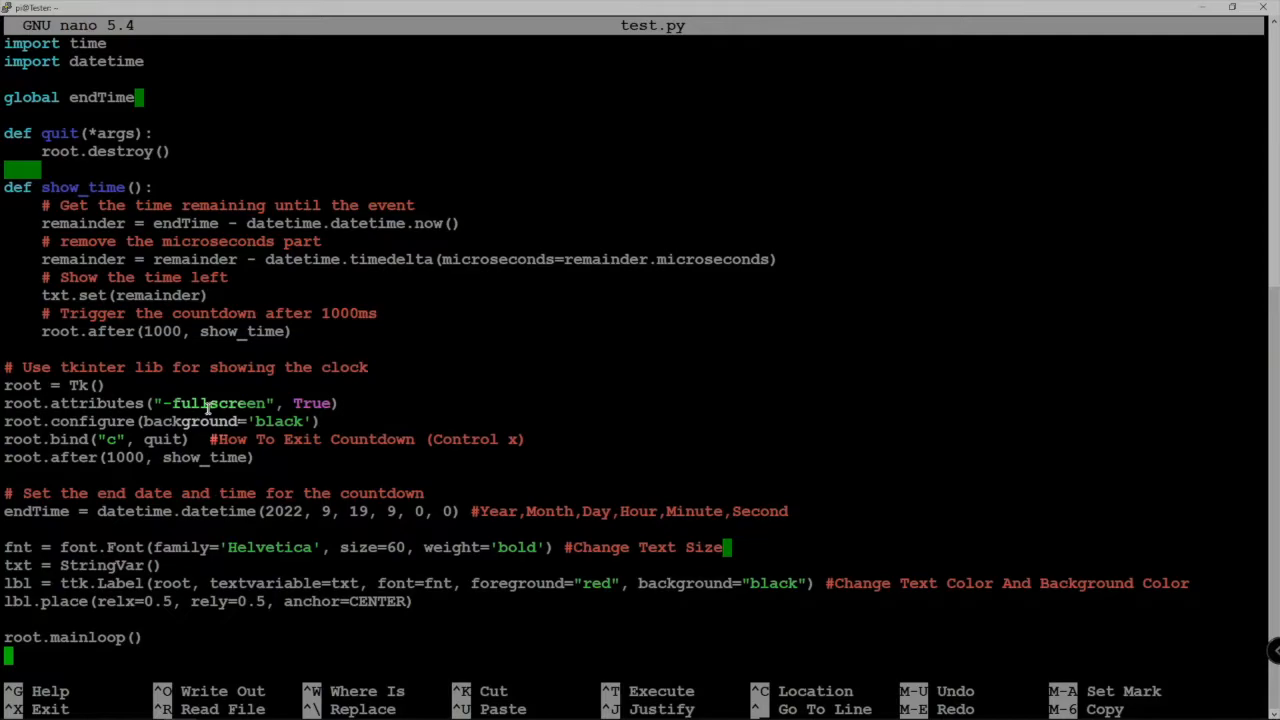
{"action": "left_click", "coordinate": [168, 403]}
{"action": "left_click_drag", "start_coordinate": [168, 403], "coordinate": [336, 403]}
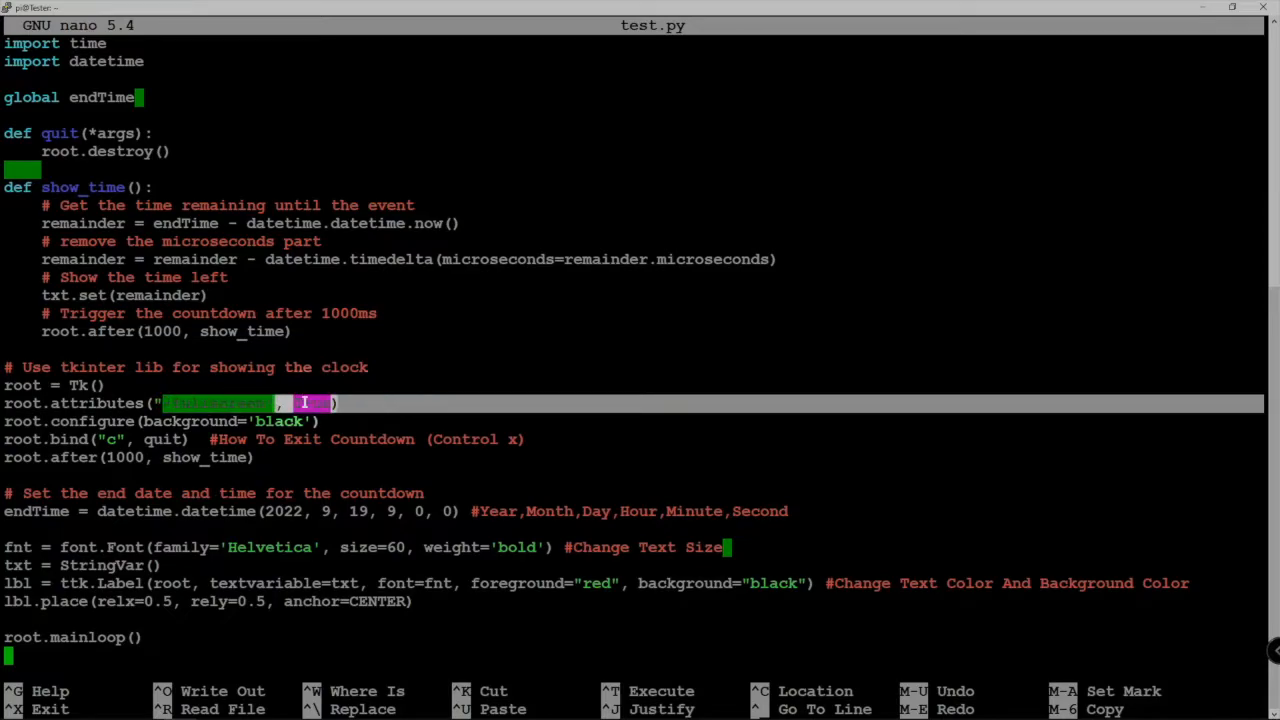
{"action": "left_click", "coordinate": [305, 403]}
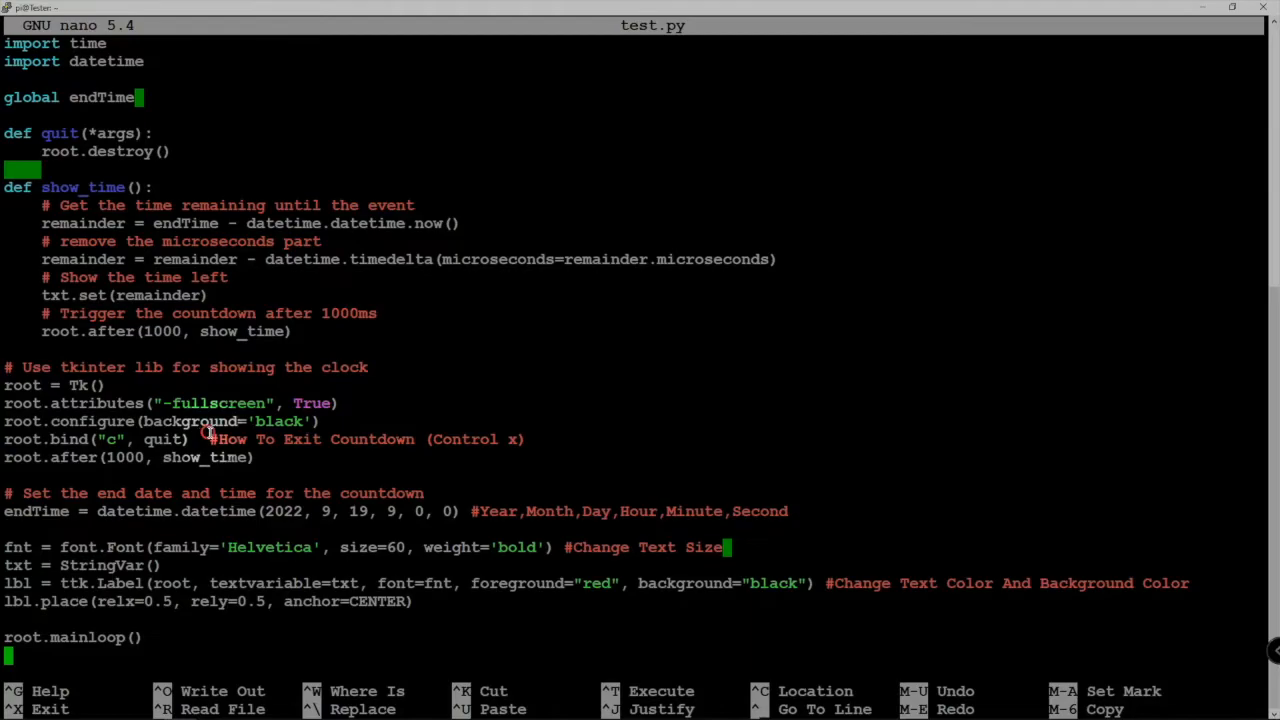
{"action": "left_click_drag", "start_coordinate": [210, 439], "coordinate": [565, 440]}
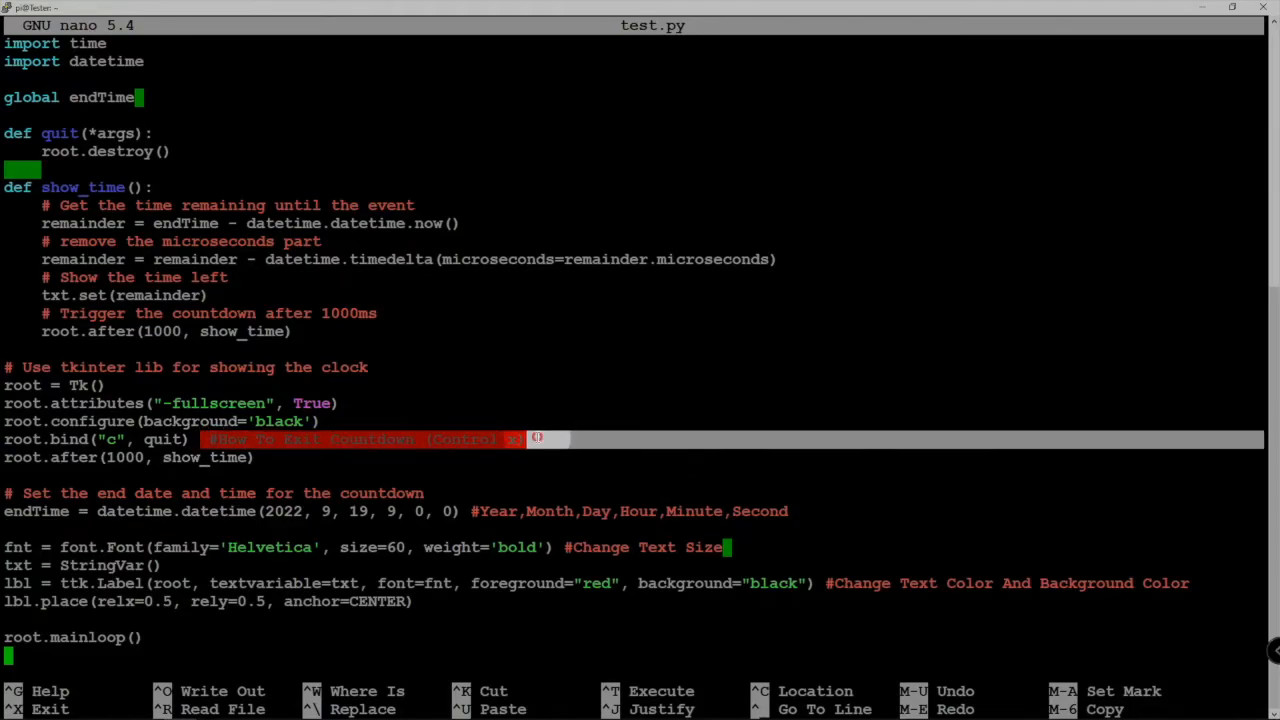
{"action": "left_click", "coordinate": [295, 485]}
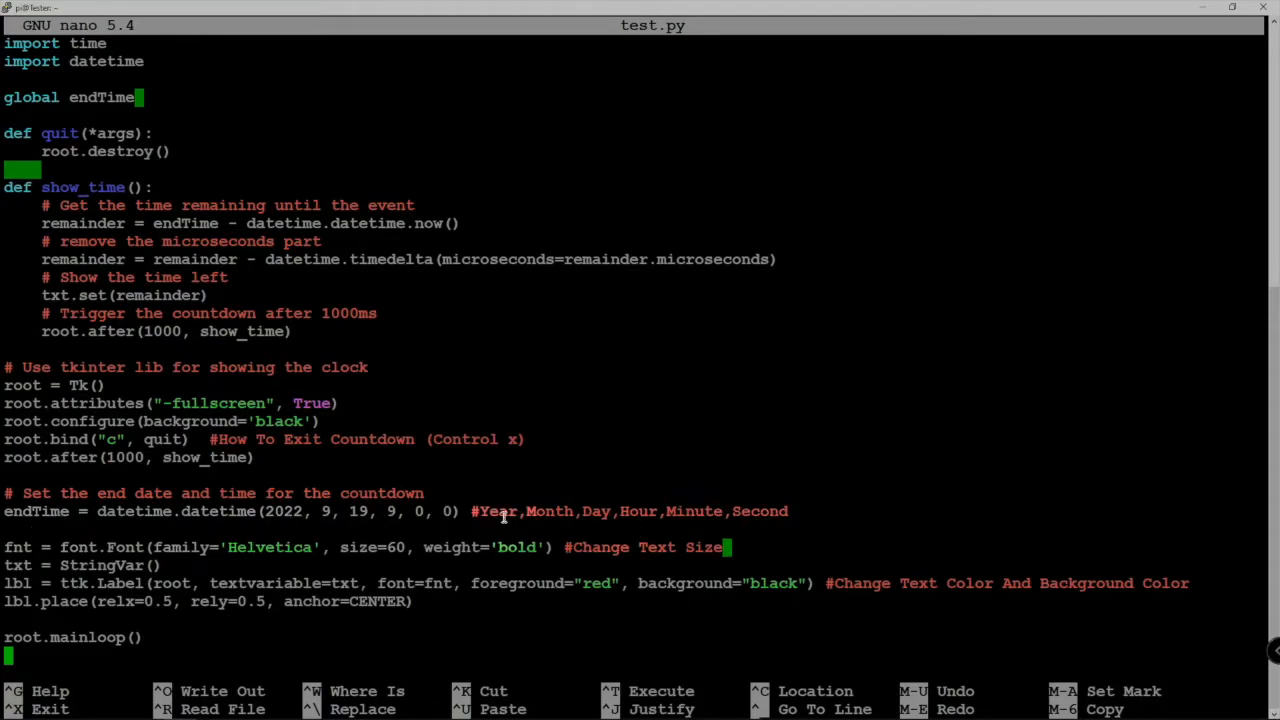
{"action": "left_click_drag", "start_coordinate": [466, 511], "coordinate": [797, 511]}
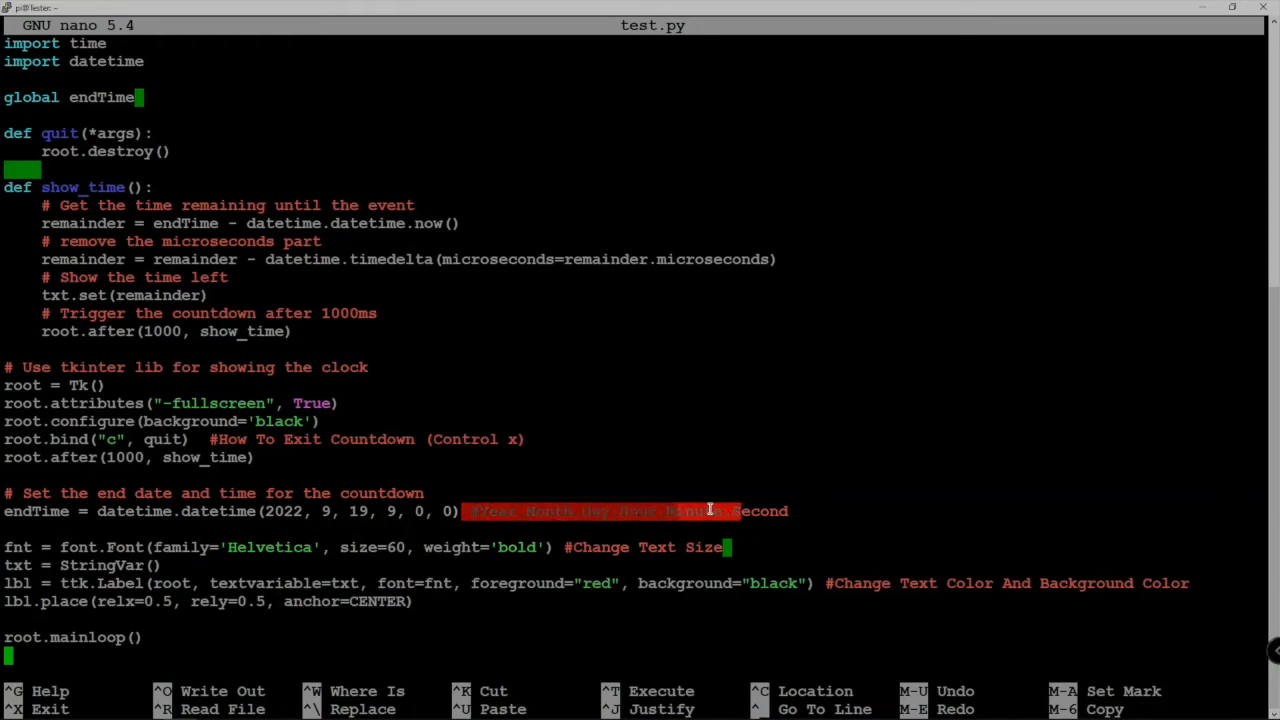
{"action": "left_click", "coordinate": [797, 511]}
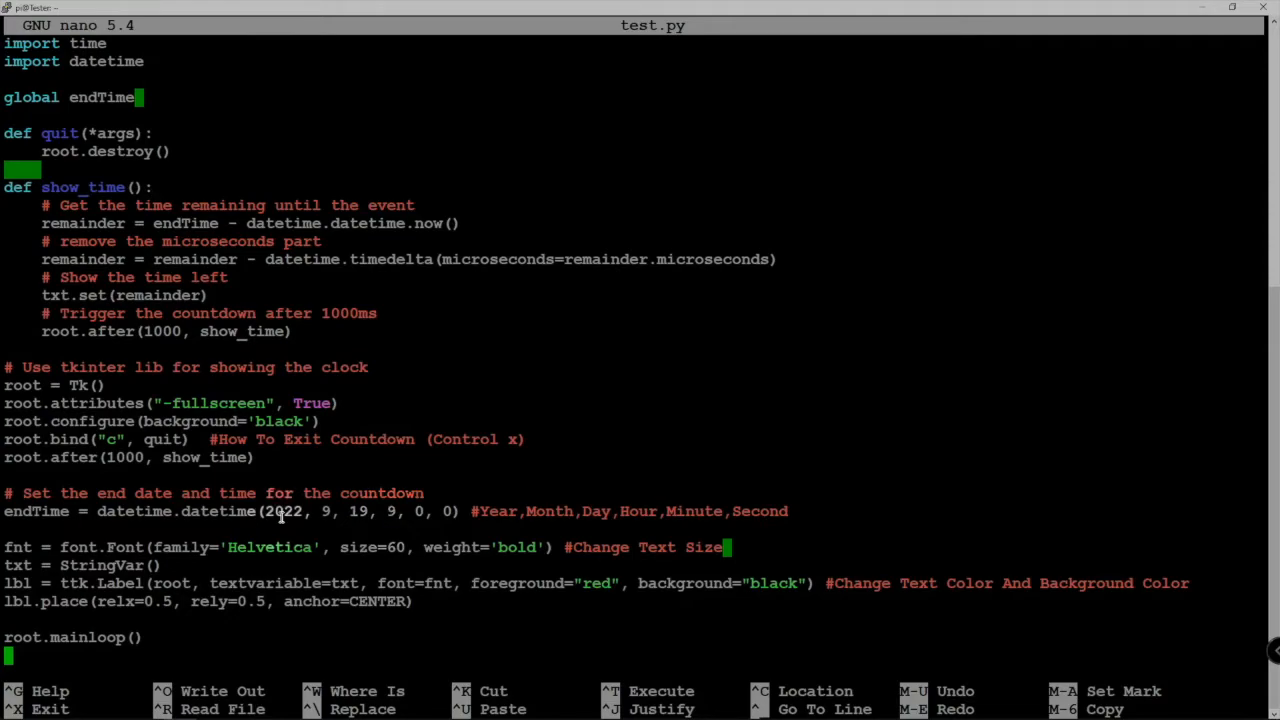
Review the label font settings: Helvetica, size 60, bold weight.
{"action": "left_click_drag", "start_coordinate": [222, 547], "coordinate": [322, 547]}
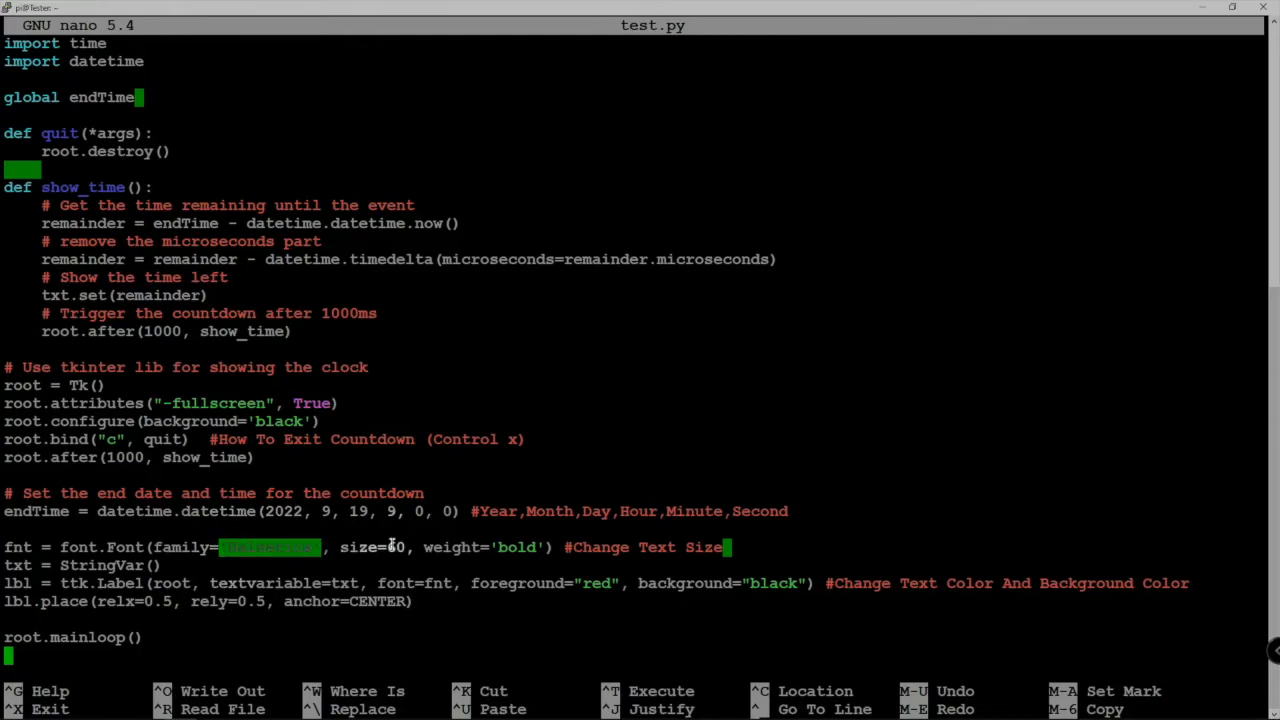
{"action": "left_click_drag", "start_coordinate": [386, 547], "coordinate": [412, 547]}
{"action": "left_click_drag", "start_coordinate": [490, 547], "coordinate": [760, 547]}
{"action": "left_click", "coordinate": [597, 547]}
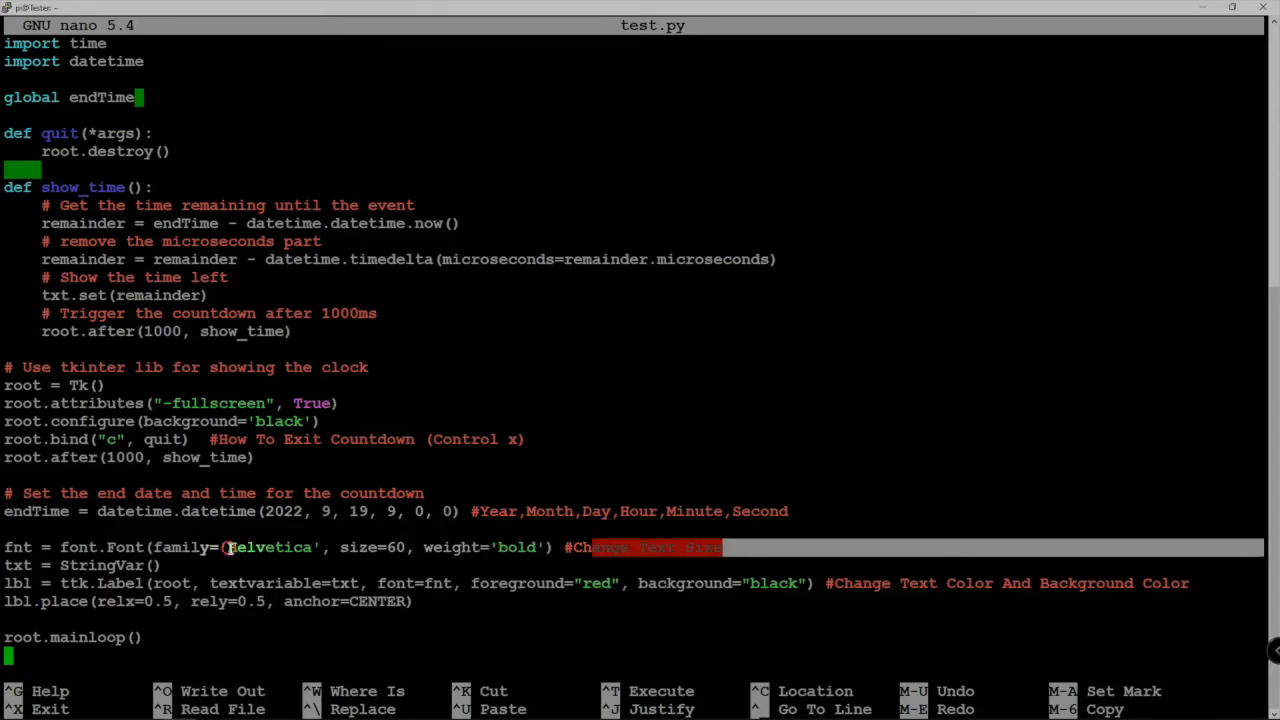
{"action": "left_click_drag", "start_coordinate": [228, 547], "coordinate": [310, 547]}
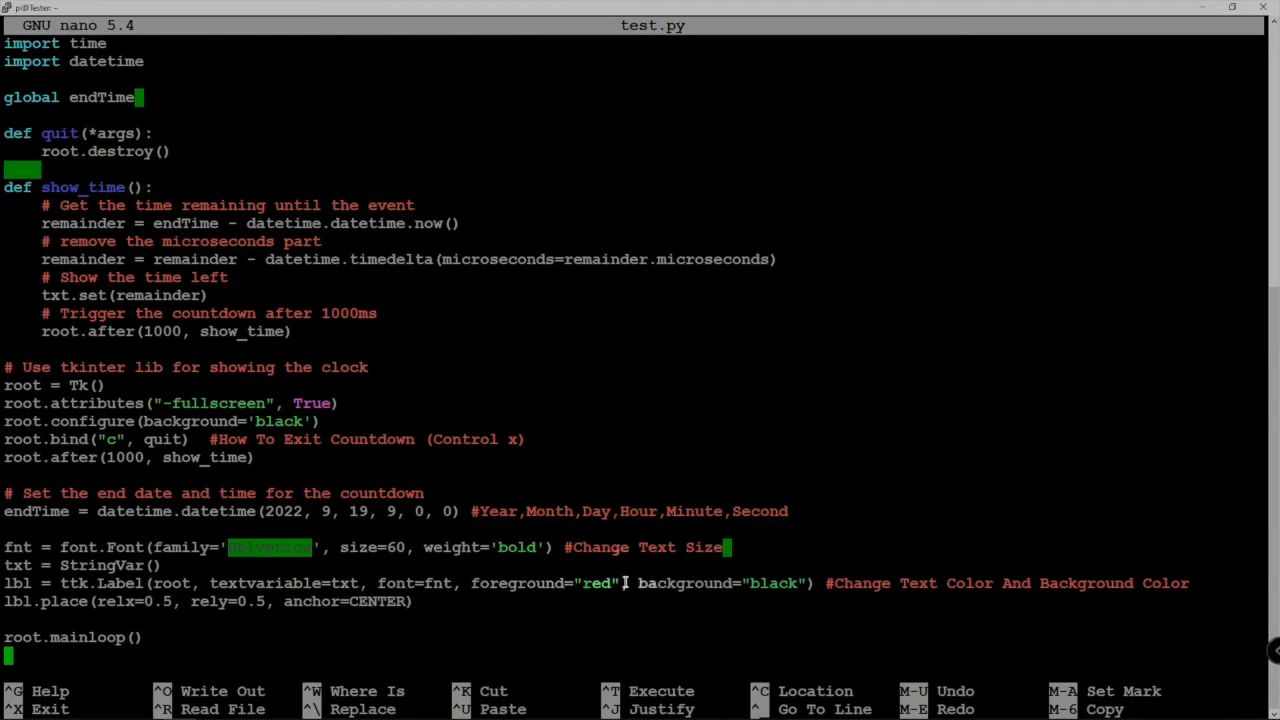
Review the red text and black background colours, then exit nano with Ctrl+X.
{"action": "mouse_move", "coordinate": [584, 583]}
{"action": "left_mouse_down"}
{"action": "mouse_move", "coordinate": [626, 583]}
{"action": "mouse_move", "coordinate": [608, 583]}
{"action": "left_mouse_up"}
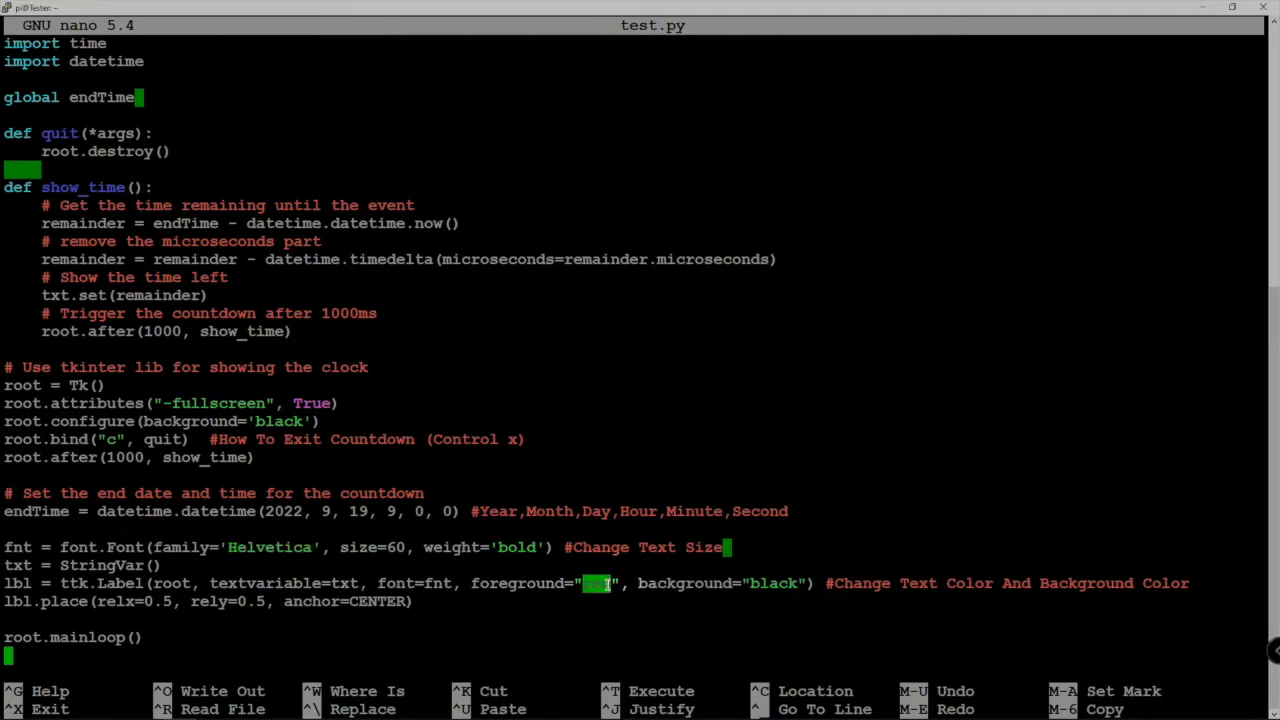
{"action": "left_click", "coordinate": [645, 583]}
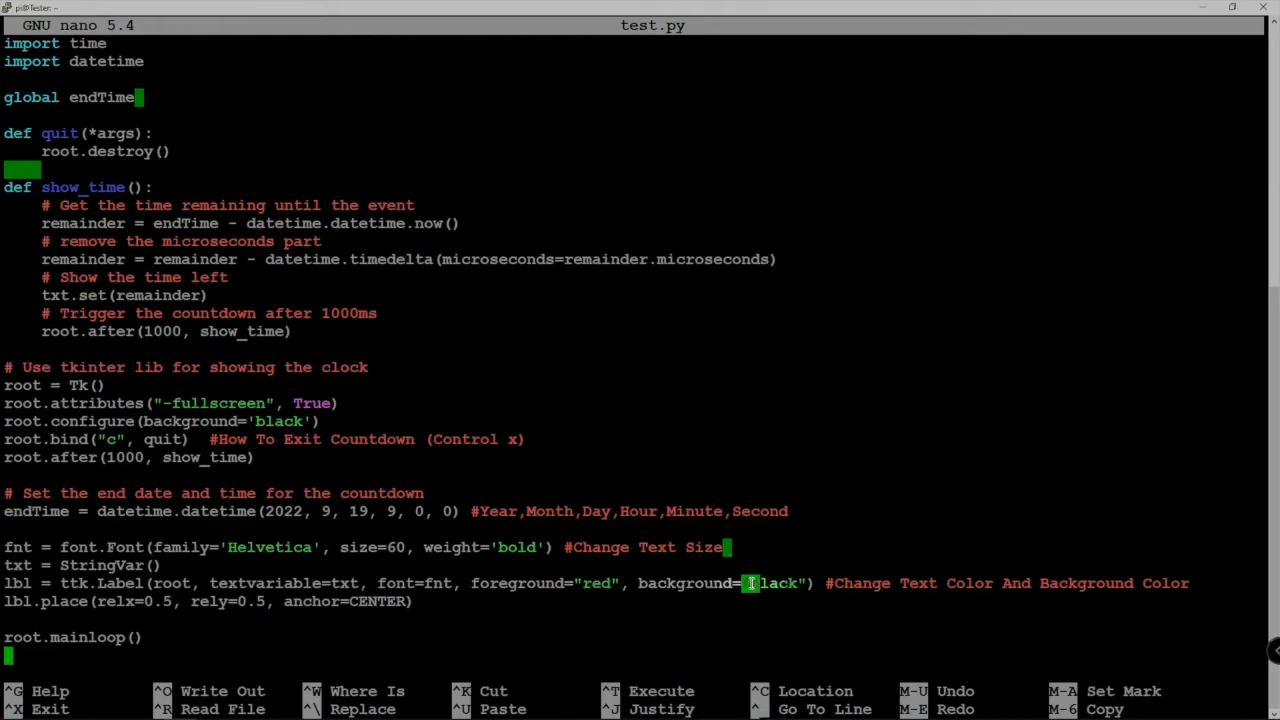
{"action": "left_click_drag", "start_coordinate": [750, 583], "coordinate": [800, 583]}
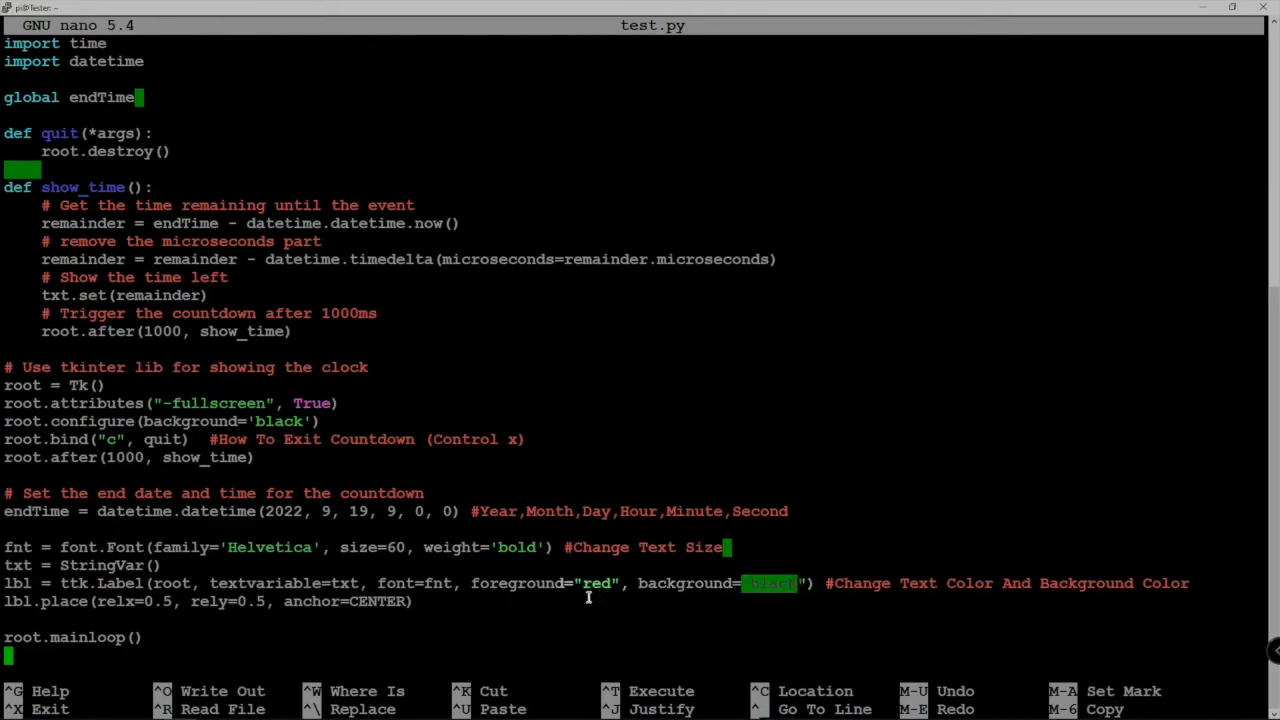
{"action": "left_click_drag", "start_coordinate": [583, 583], "coordinate": [605, 583]}
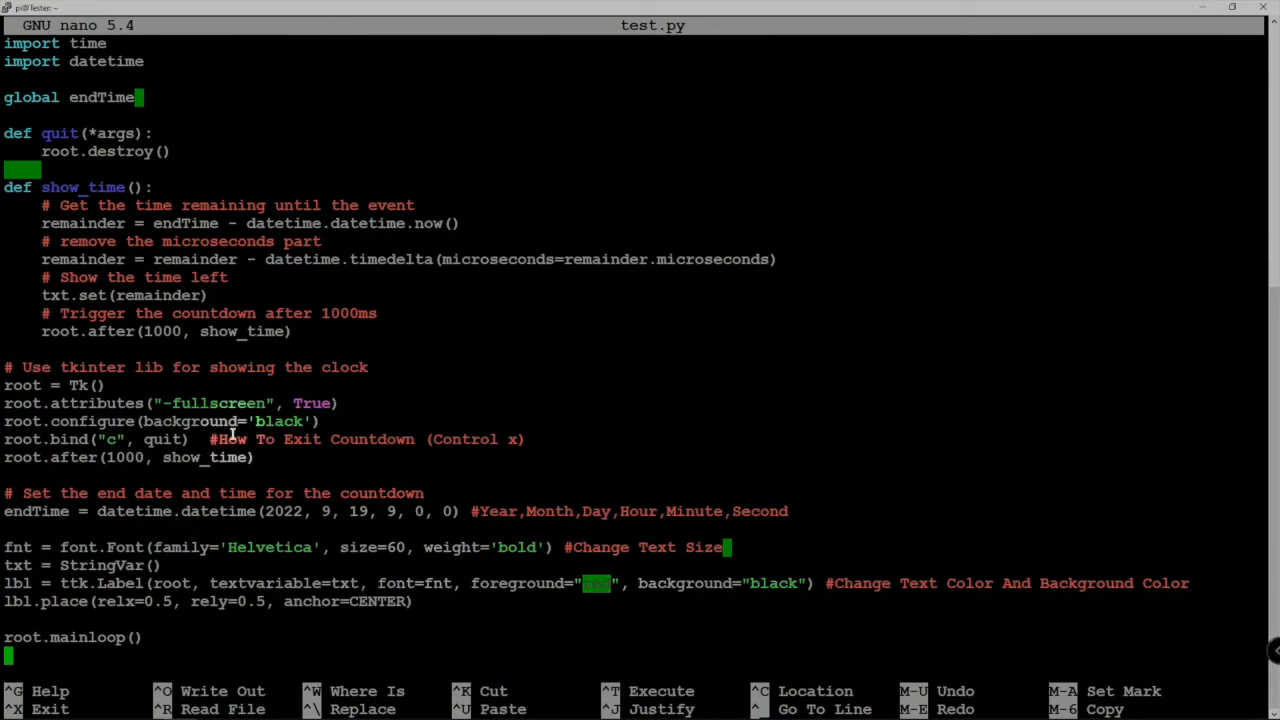
{"action": "key", "text": "ctrl+x"}
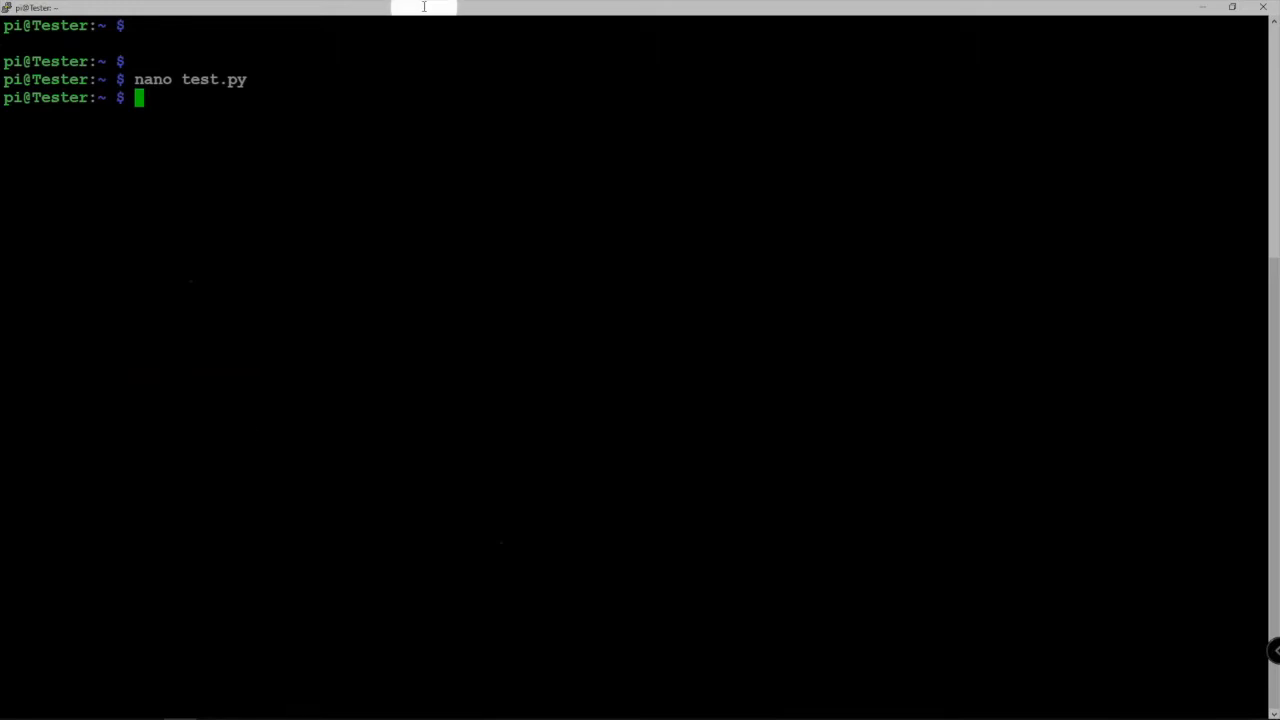
Maximize the Raspberry Pi remote desktop and run python test.py in its terminal.
{"action": "left_click_drag", "start_coordinate": [1240, 75], "coordinate": [639, 75]}
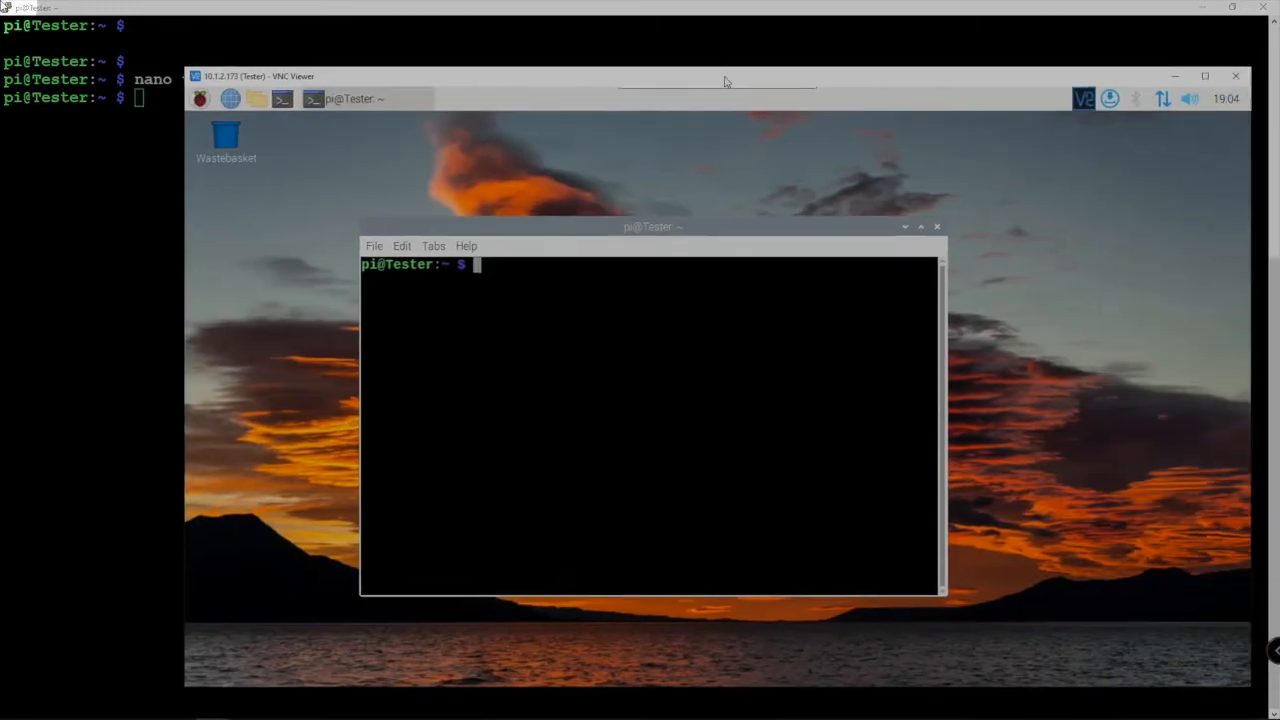
{"action": "double_click", "coordinate": [639, 75]}
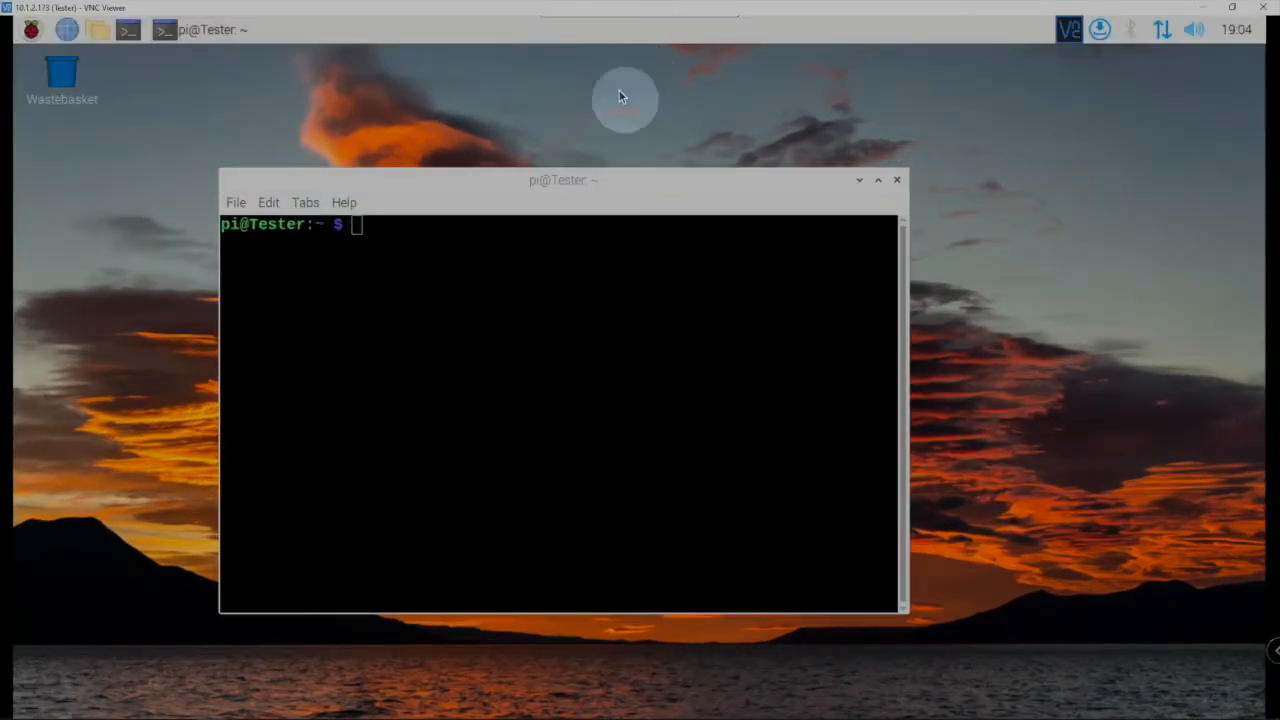
{"action": "left_click", "coordinate": [486, 310]}
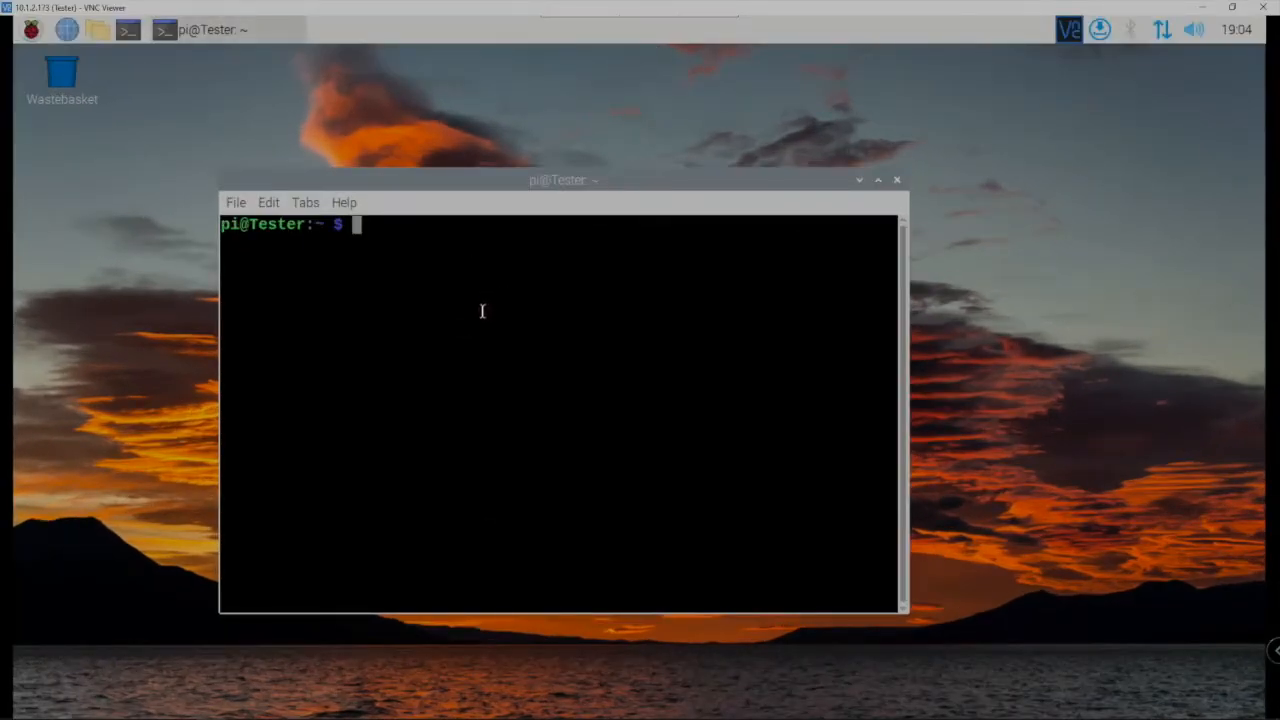
{"action": "type", "text": "python "}
{"action": "type", "text": "test.py"}
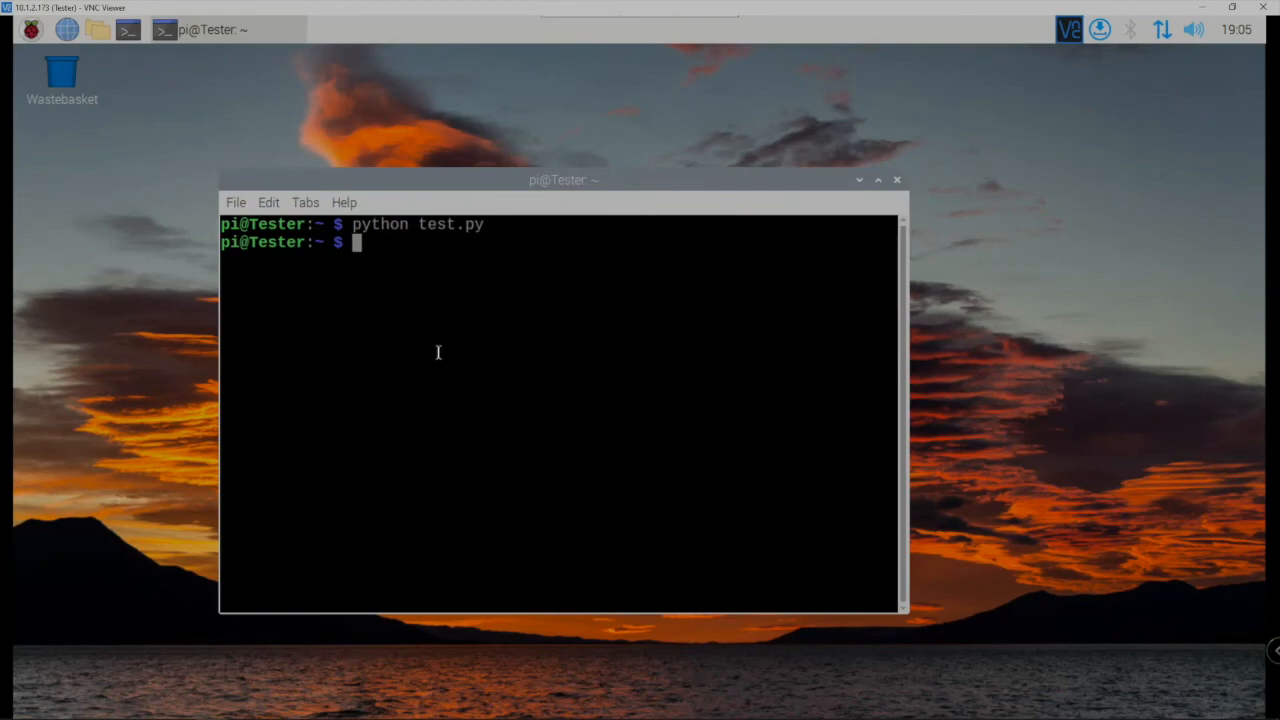
{"action": "left_click", "coordinate": [57, 290]}
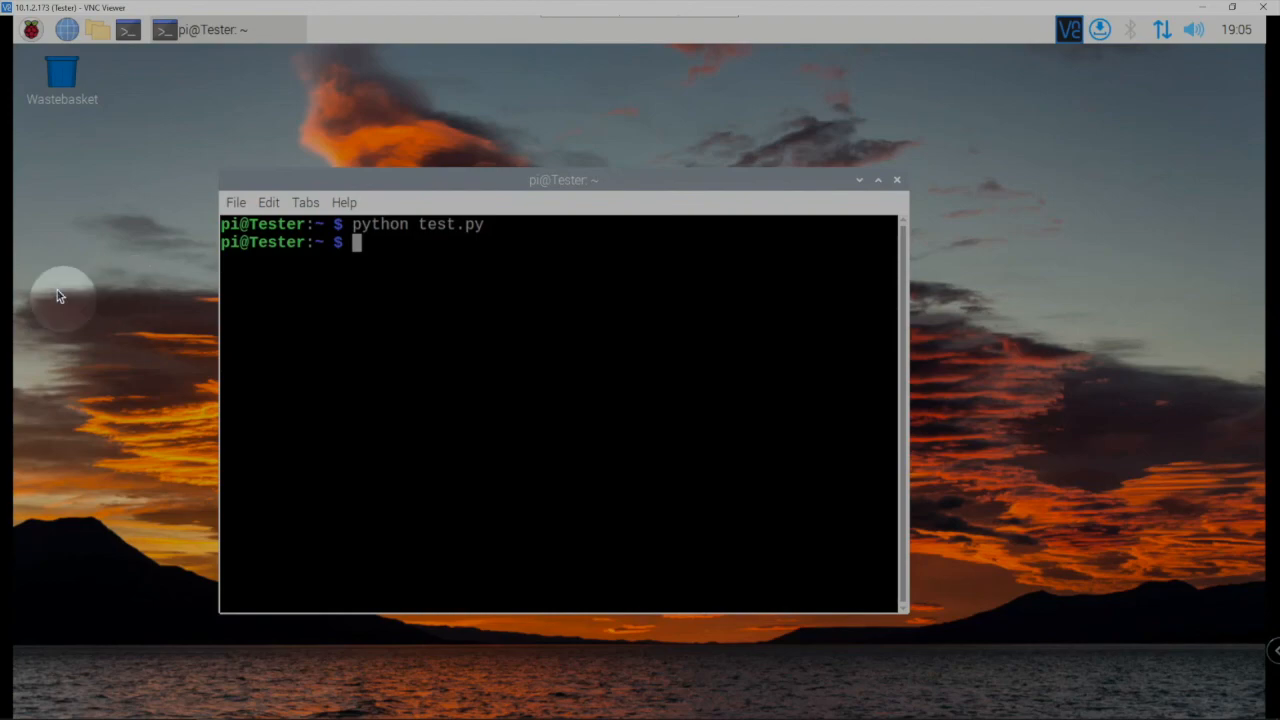